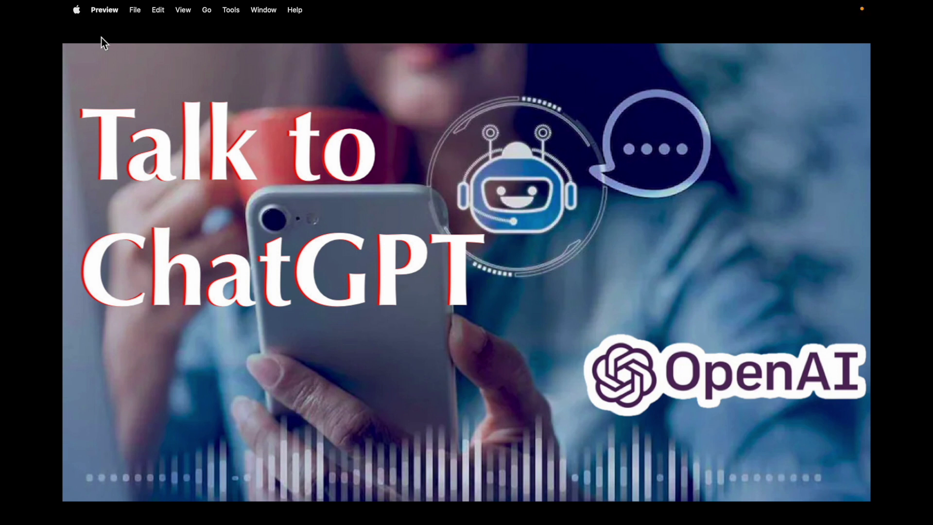
Leave Preview full screen and load chat.openai.com from the GPT bookmark in a new Chrome tab.
left_click(101, 36)
left_click(804, 144)
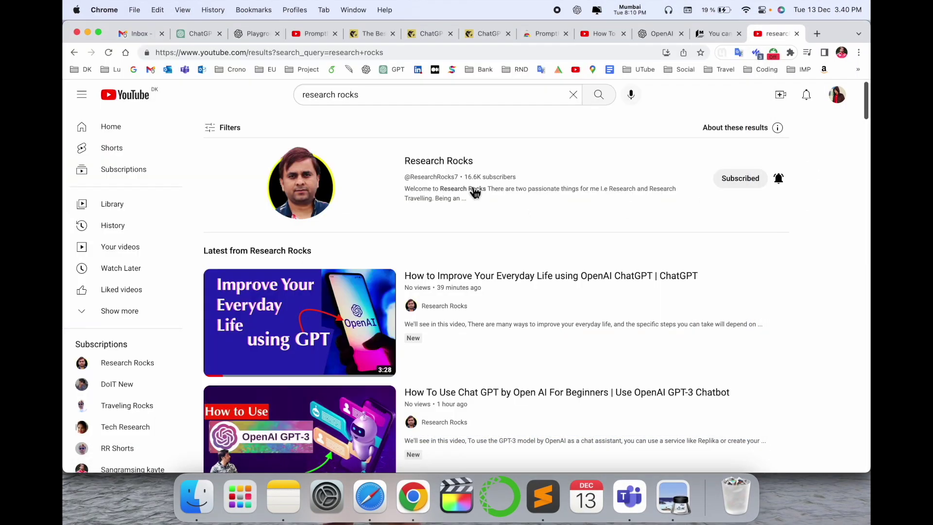
left_click(459, 174)
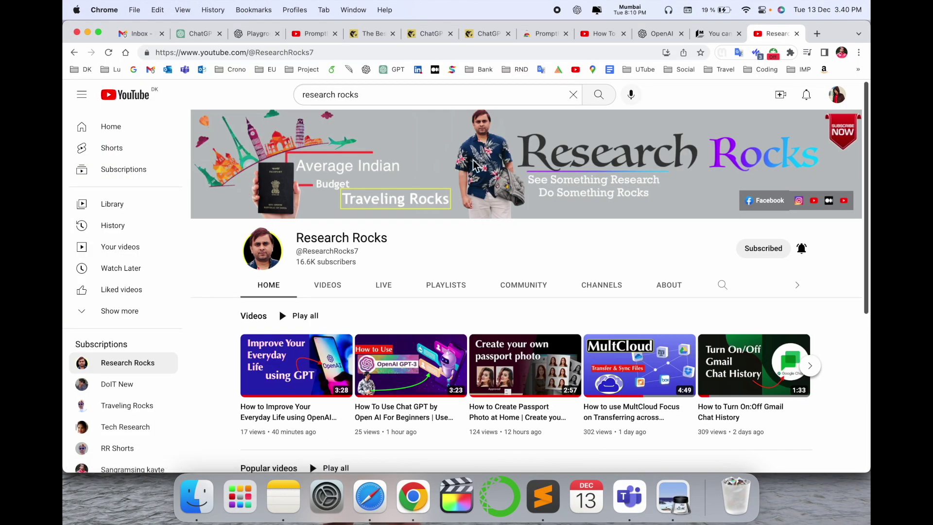
left_click(816, 36)
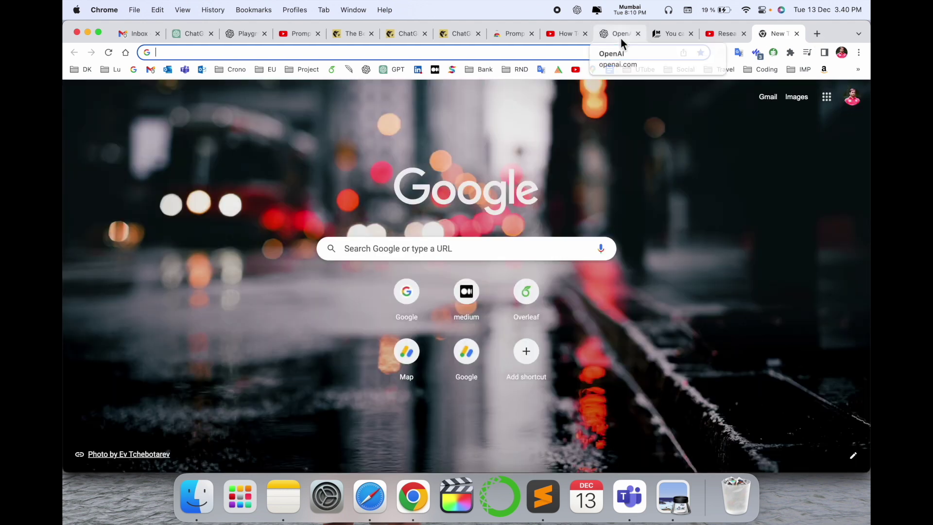
left_click(389, 73)
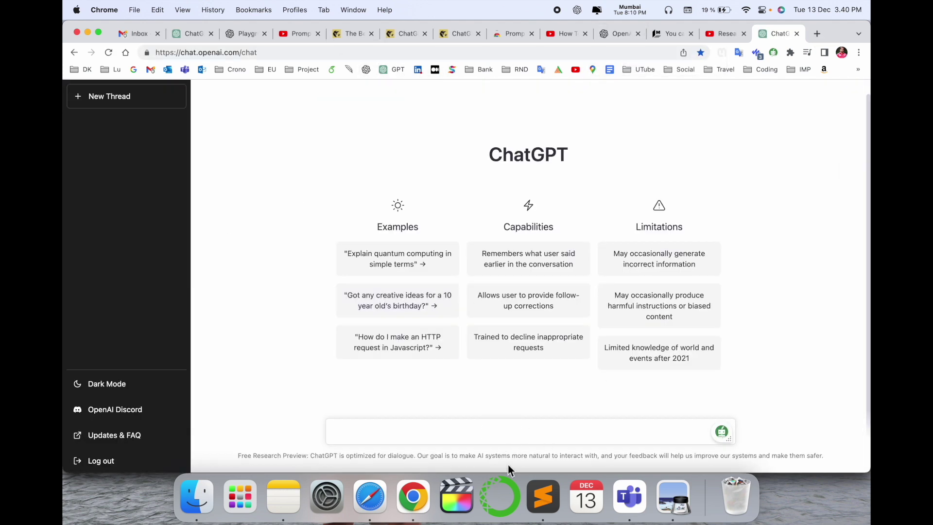
Send the 'Explain quantum computing in simple terms' example prompt and let ChatGPT answer.
left_click(373, 269)
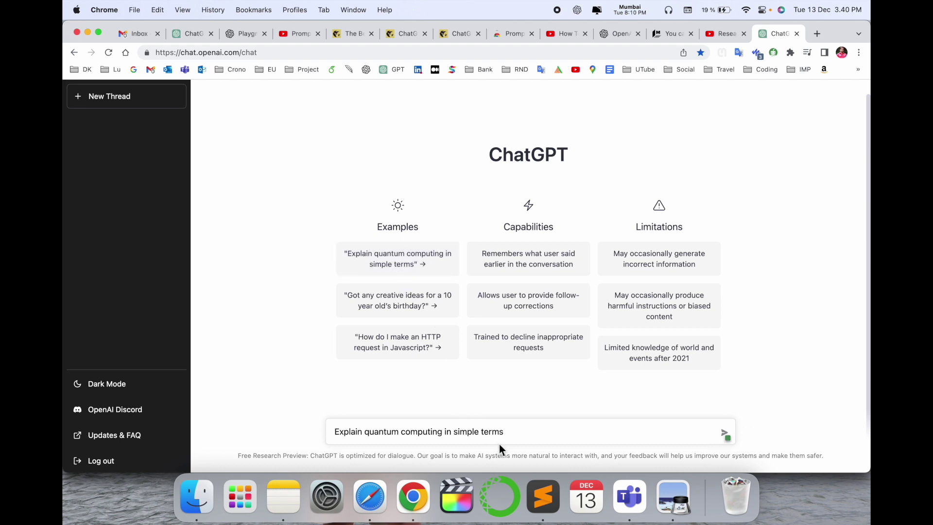
left_click(724, 432)
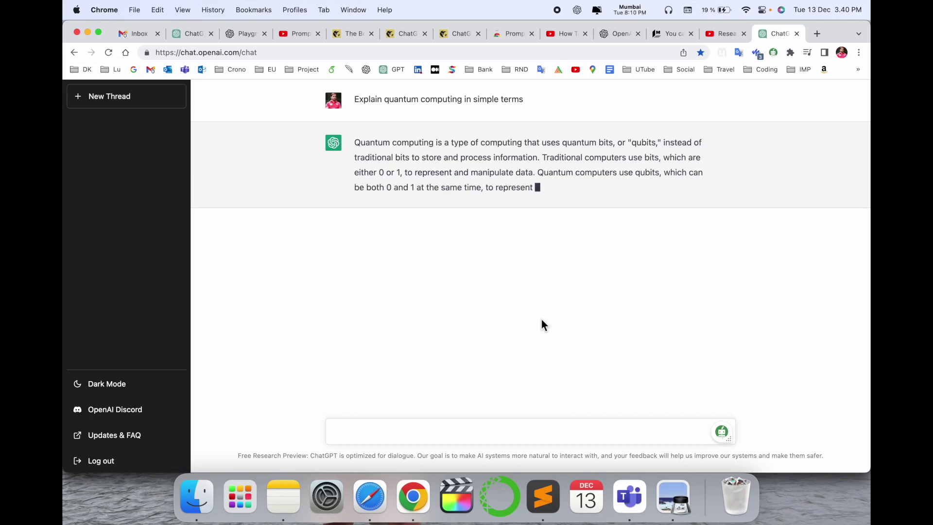
left_click(819, 37)
Paste the Promptheus store address and add 'Promptheus - Converse with ChatGPT' to Chrome.
type("https://chrome.google.com/webstore/detail/promptheus-converse-with/eipjdkbchadnamipponehljdnflolfki")
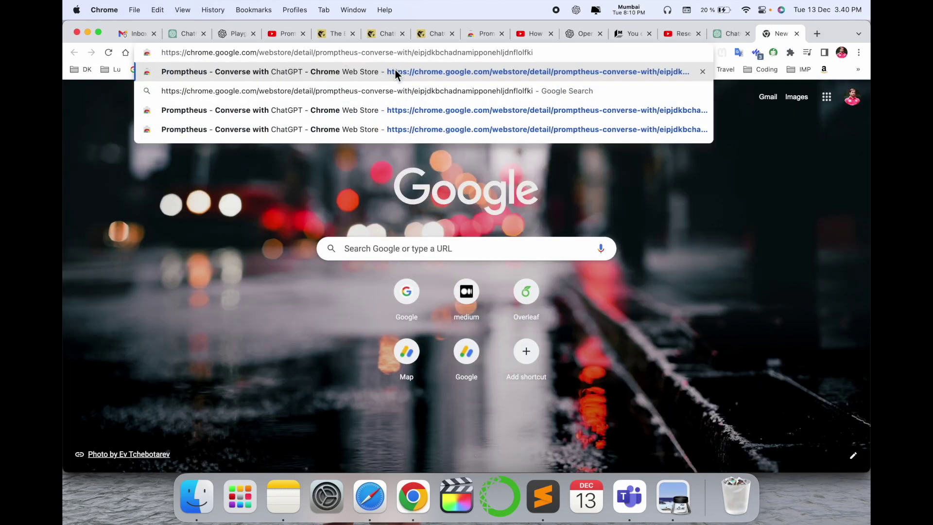
left_click(394, 72)
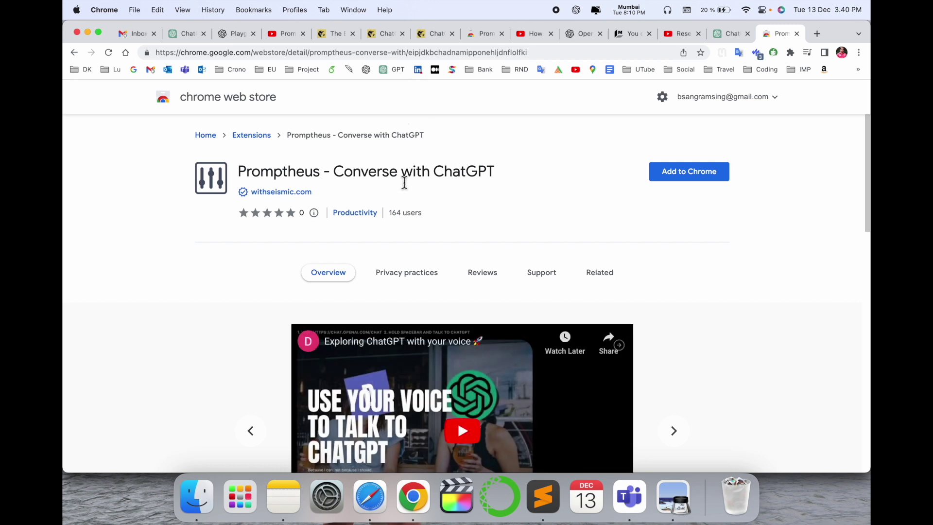
triple_click(469, 177)
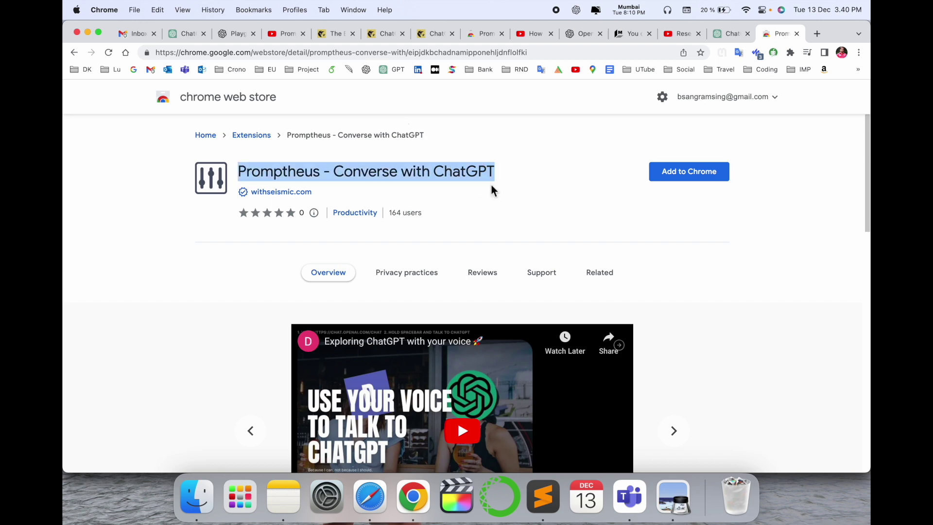
left_click(679, 178)
left_click(549, 278)
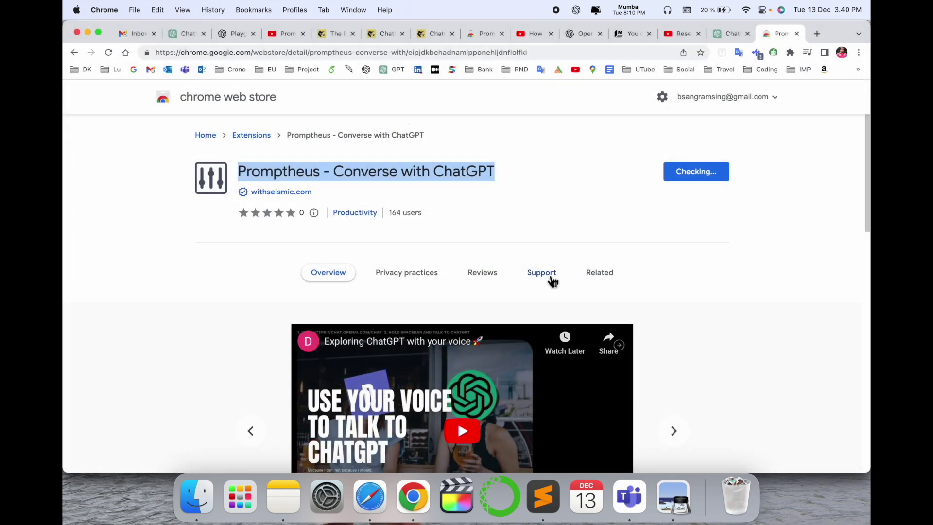
Pin the Promptheus extension to the Chrome toolbar from the Extensions menu.
left_click(790, 53)
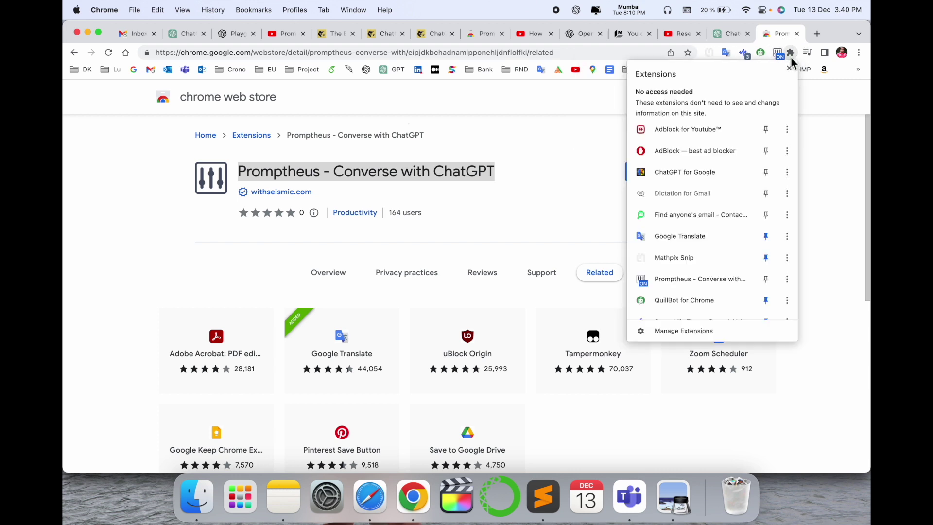
left_click(790, 54)
left_click(791, 56)
scroll(738, 261, "down", 1)
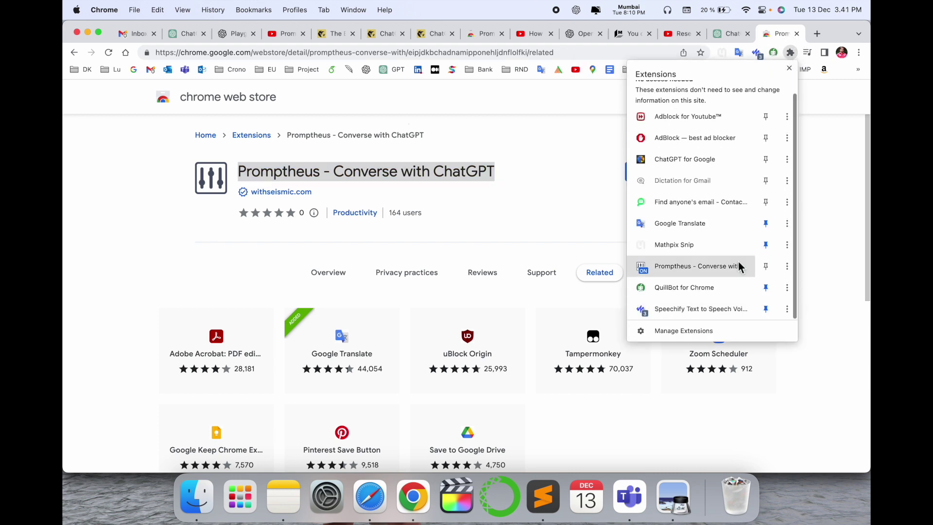
left_click(765, 267)
Preview the Promptheus popup, dismissing its high-demand notice, then return to the ChatGPT tab.
left_click(775, 54)
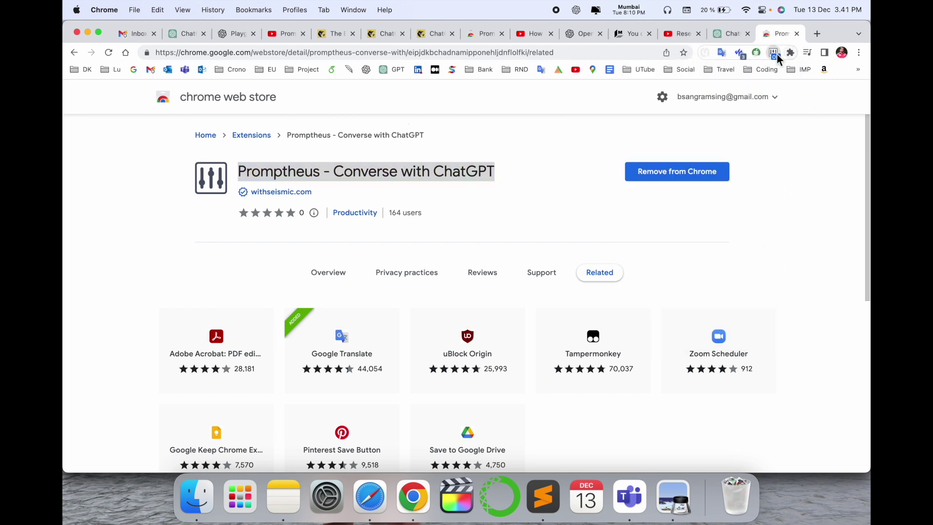
left_click(763, 96)
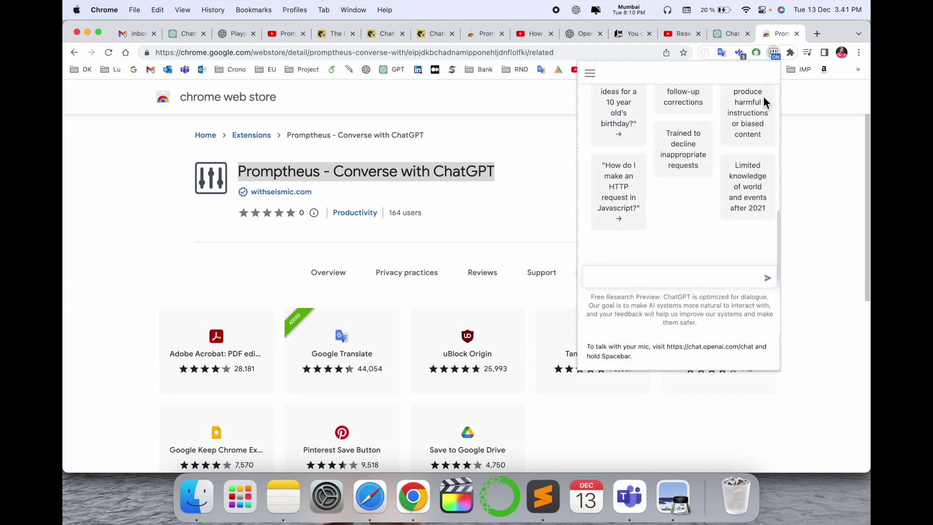
scroll(635, 202, "up", 5)
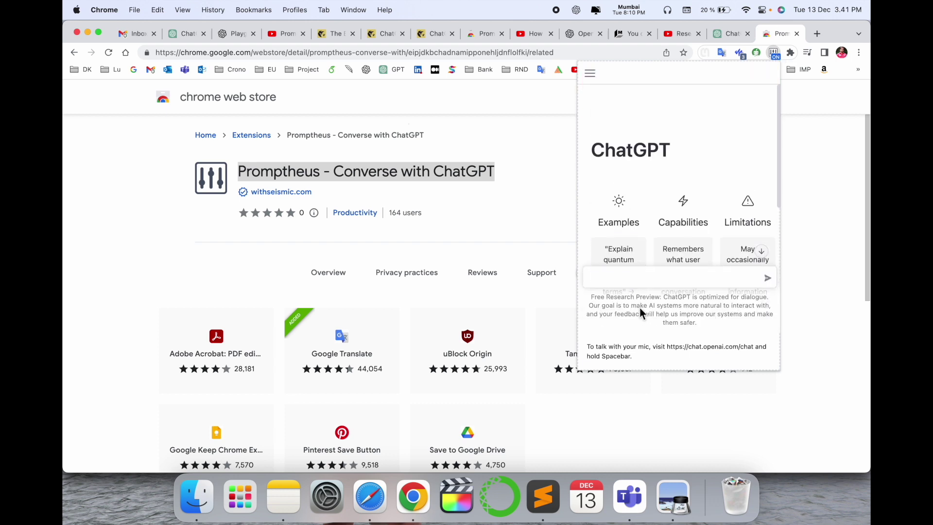
scroll(651, 230, "down", 4)
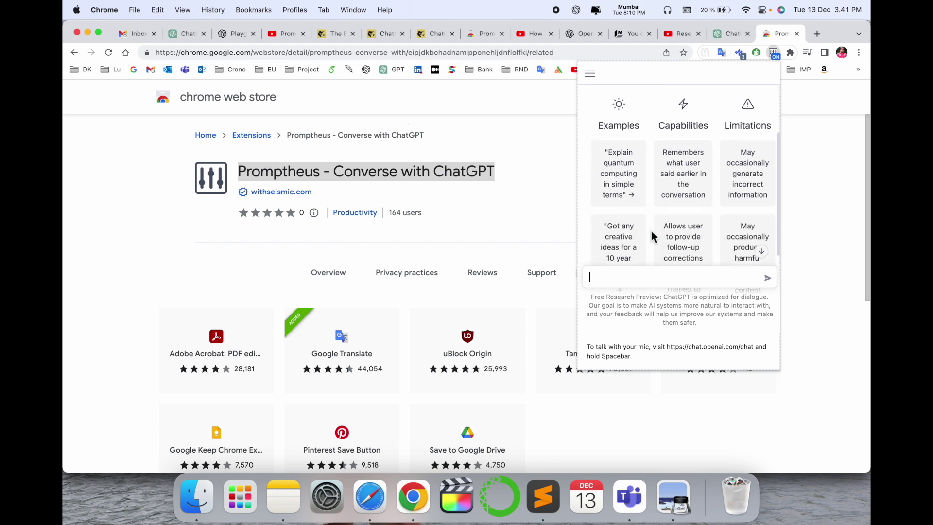
left_click(730, 37)
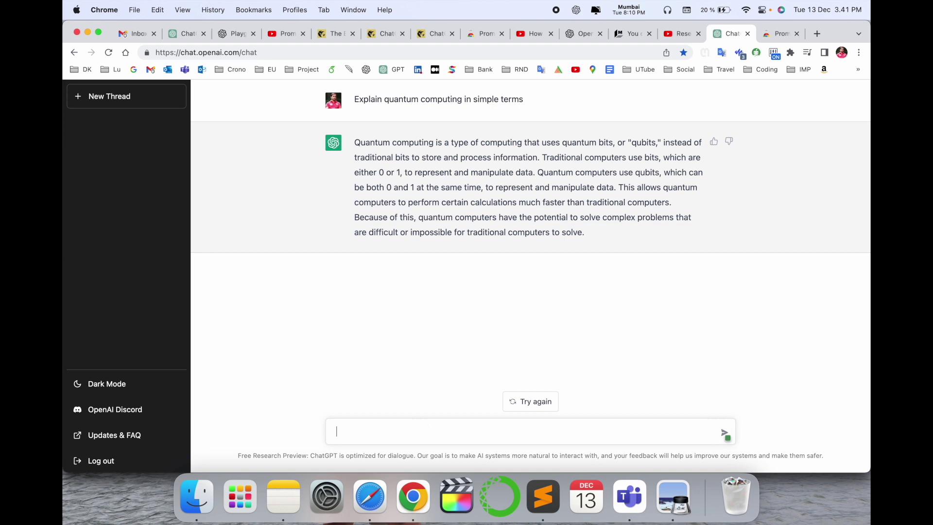
Open chat.openai.com/chat from the Promptheus popup, dismiss the high-demand banner, and start a spoken message.
left_click(774, 53)
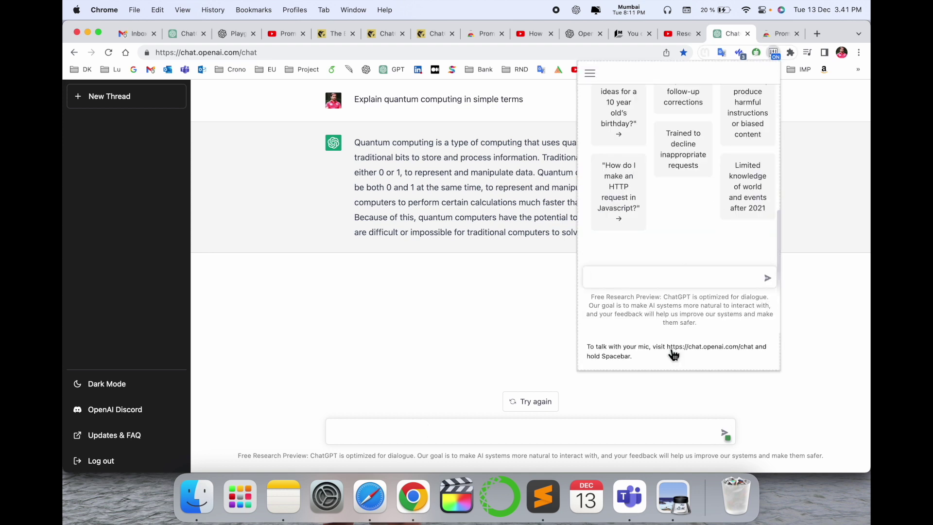
left_click_drag(653, 347, 756, 352)
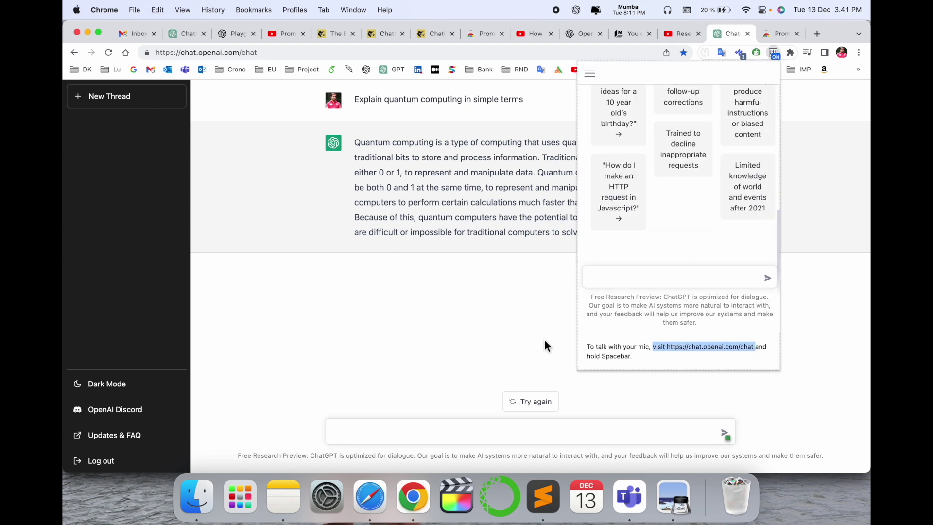
left_click(476, 337)
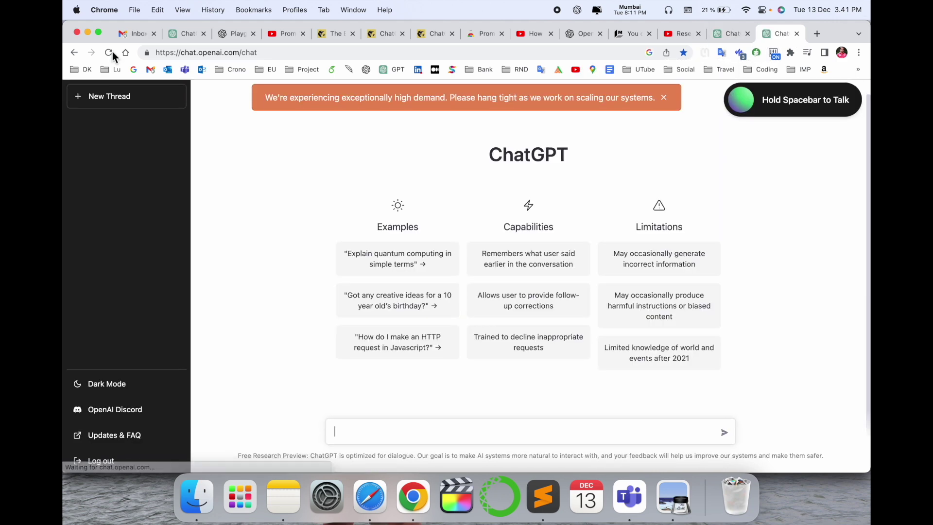
left_click(665, 98)
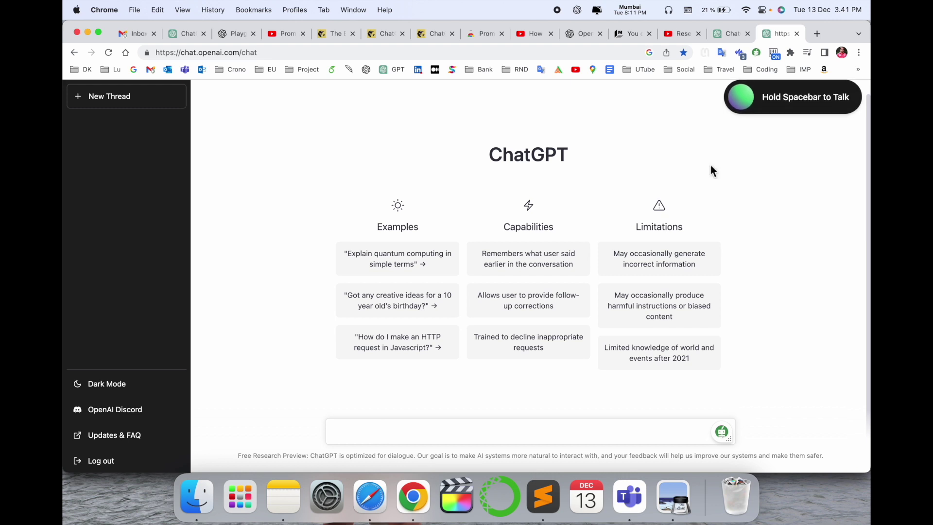
left_click(810, 105)
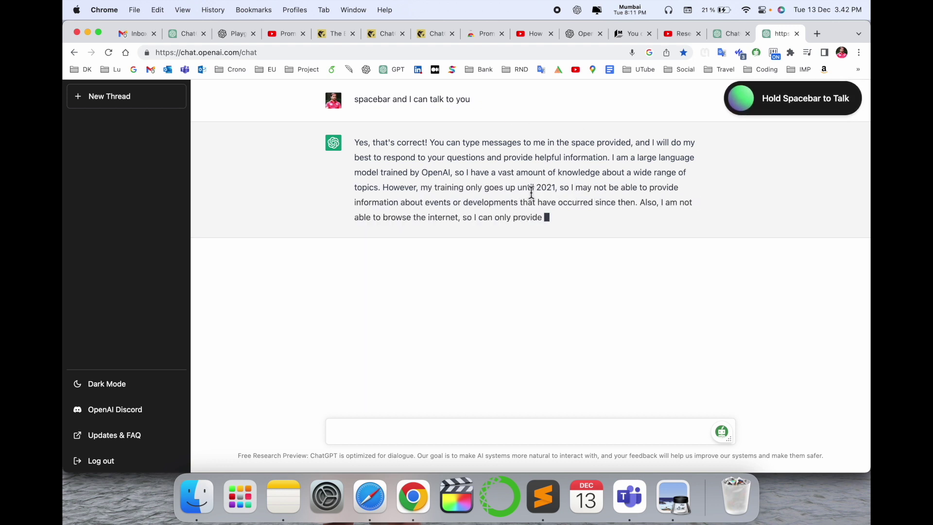
Ask 'how to use computer system' aloud with Hold Spacebar to Talk, then start a new empty chat.
left_click(816, 112)
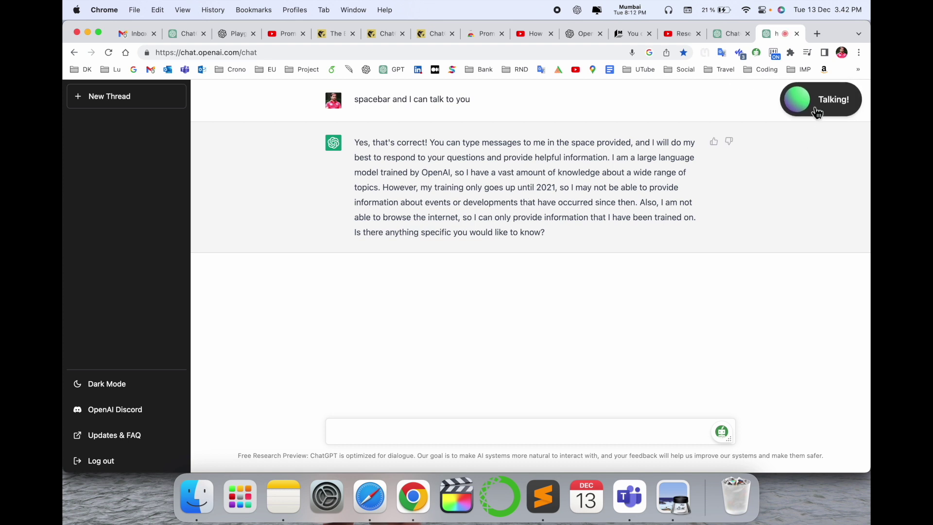
left_click(817, 113)
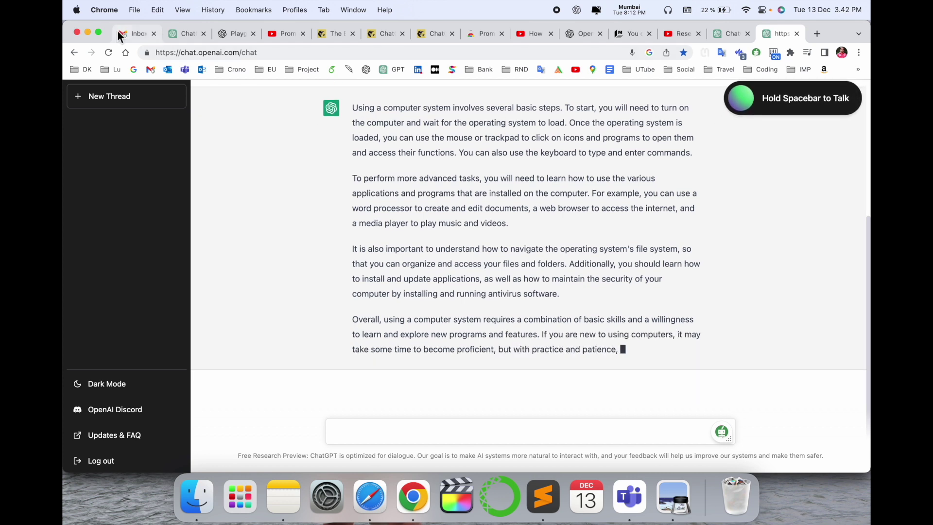
left_click(132, 101)
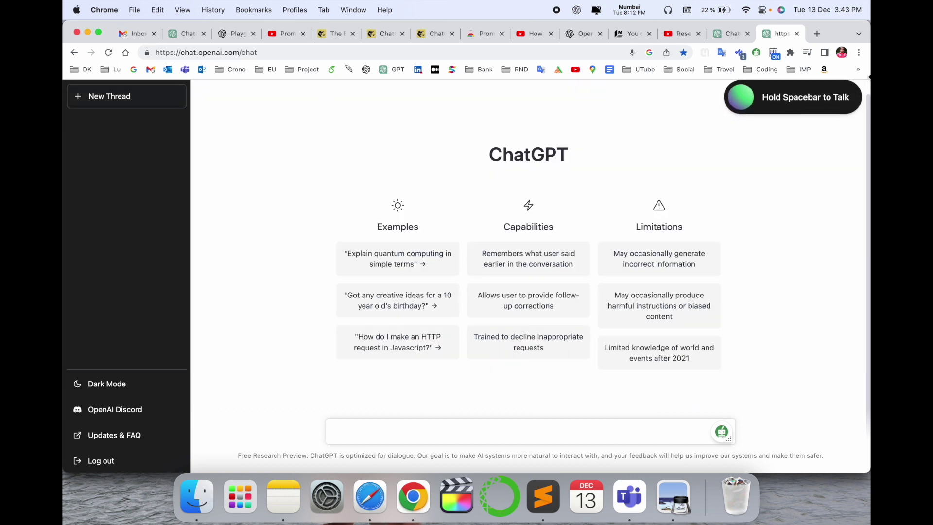
Ask aloud 'I need to travel Copenhagen to Mumbai' and highlight the opening of the reply.
left_click(820, 108)
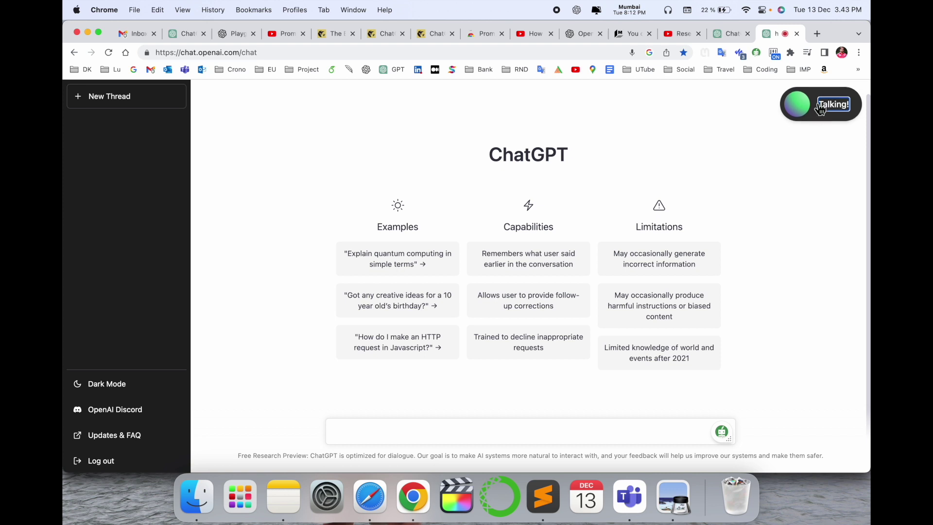
left_click(819, 104)
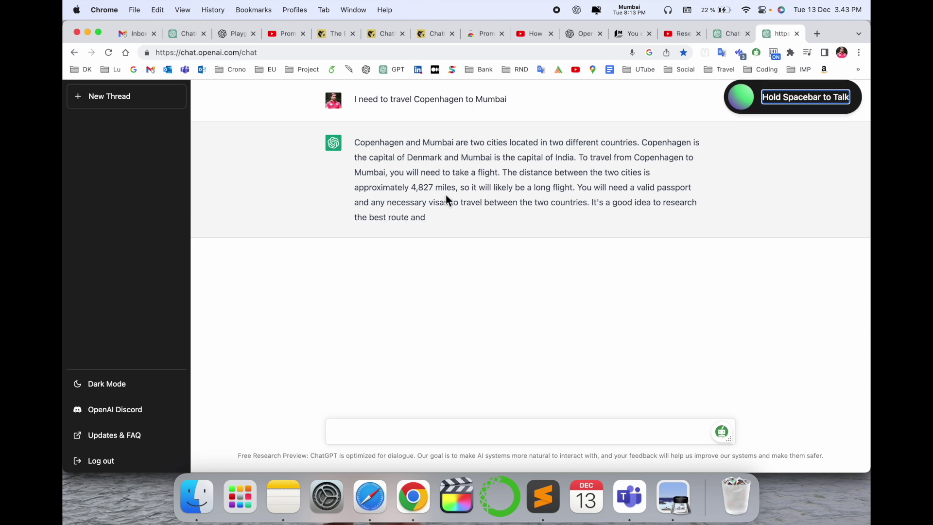
left_click_drag(354, 142, 416, 186)
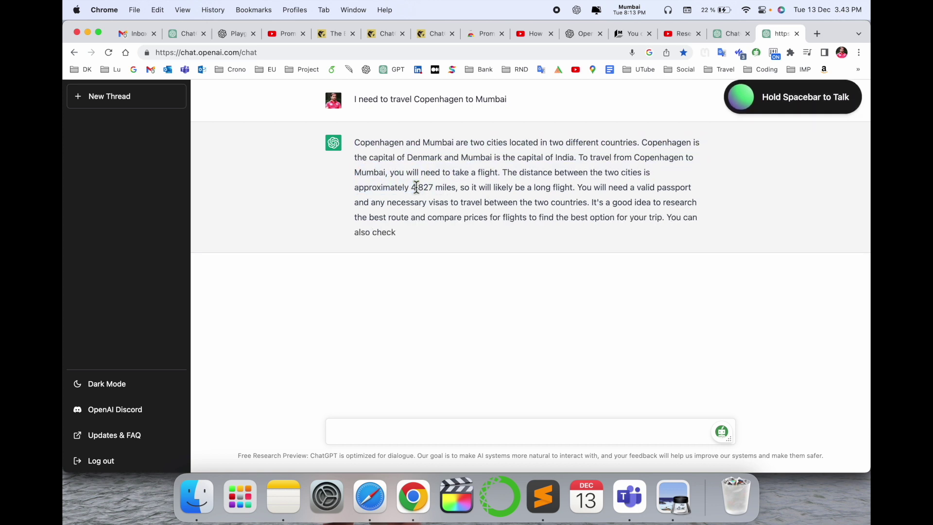